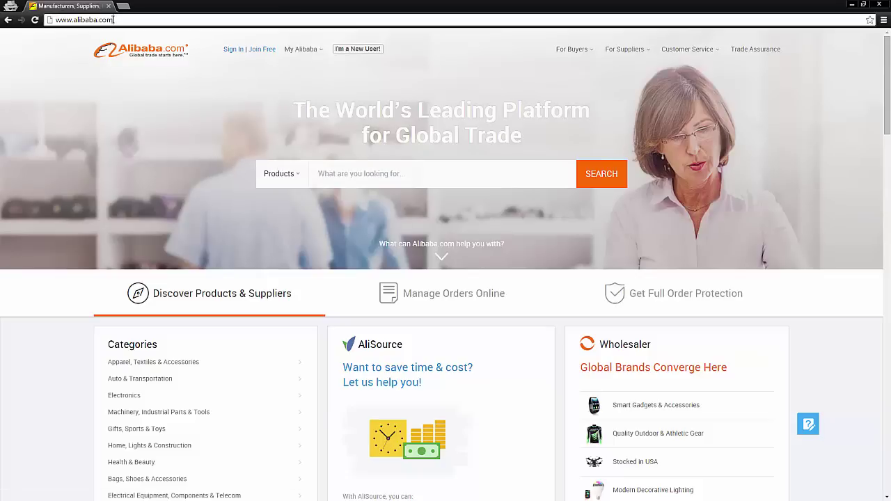
Search Google for 'alibaba' and open the Alibaba.com manufacturers site
left_click(113, 19)
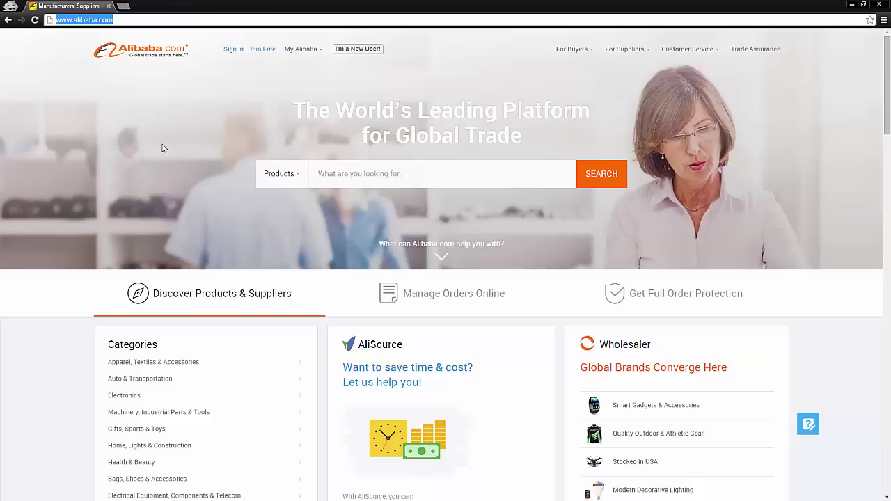
type("googl")
key("Return")
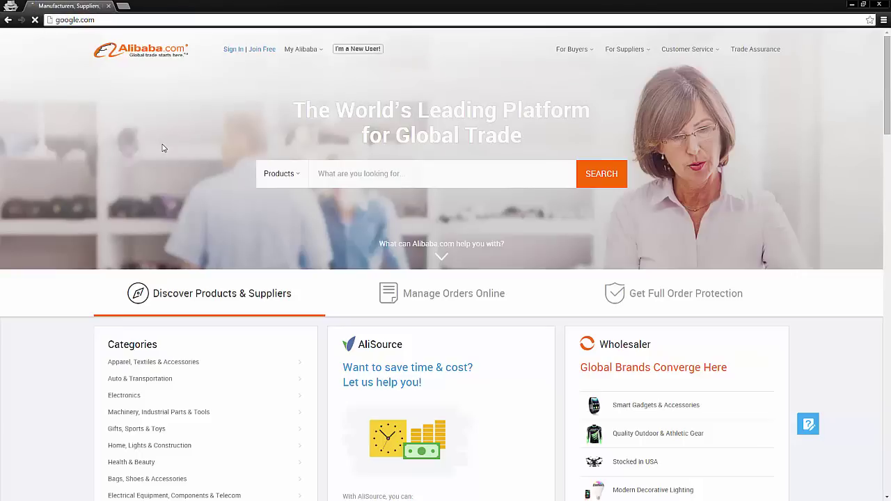
type("alibaba")
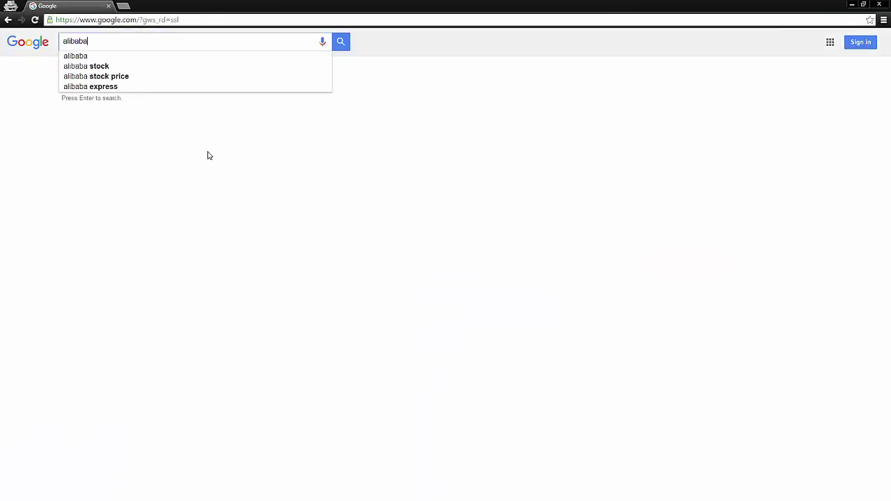
key("Return")
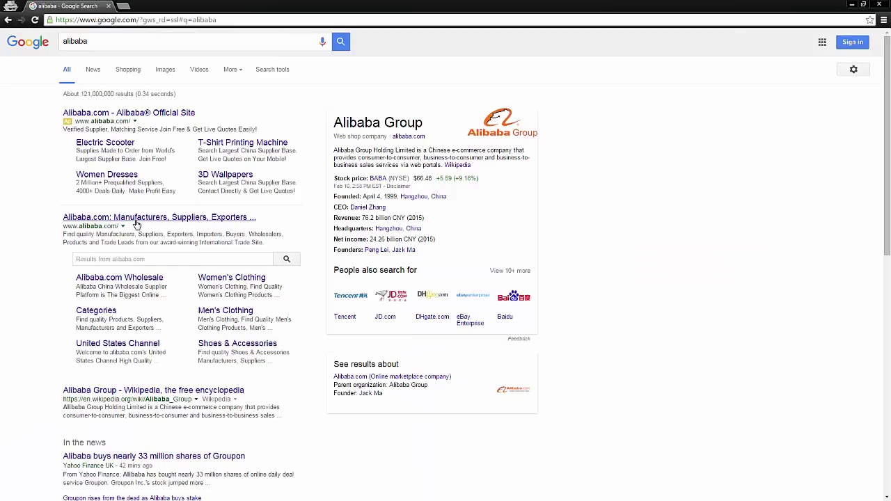
left_click(138, 221)
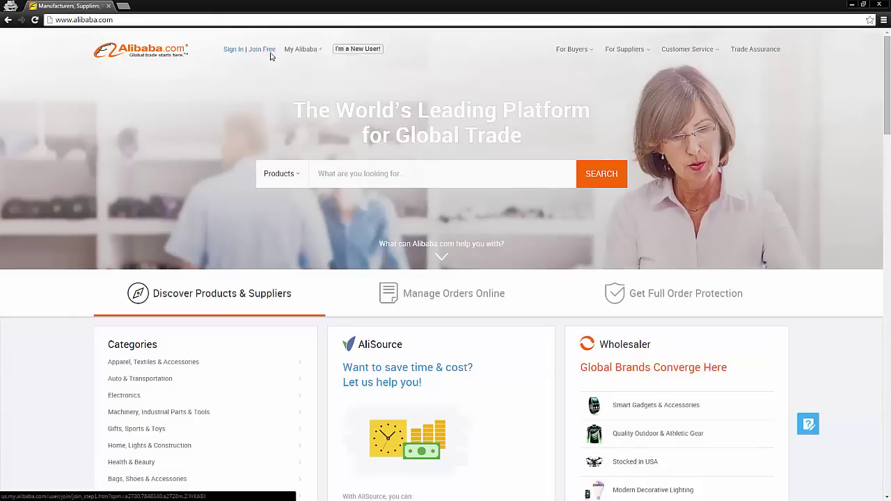
Start a free Alibaba account via Join Free and focus the Email field
left_click_drag(276, 56, 257, 54)
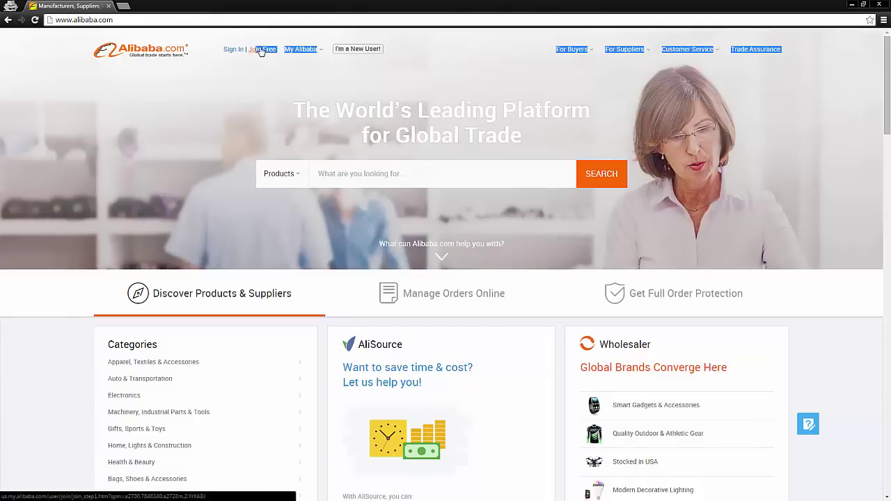
left_click(258, 51)
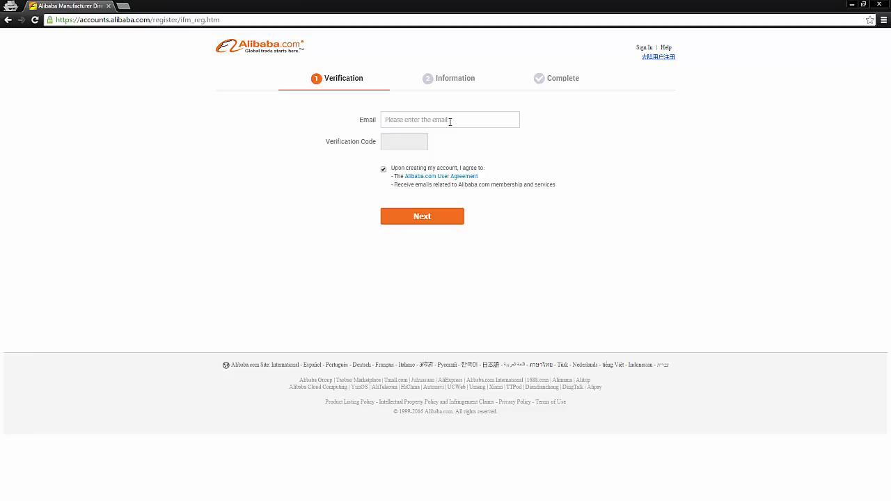
left_click(449, 121)
double_click(364, 120)
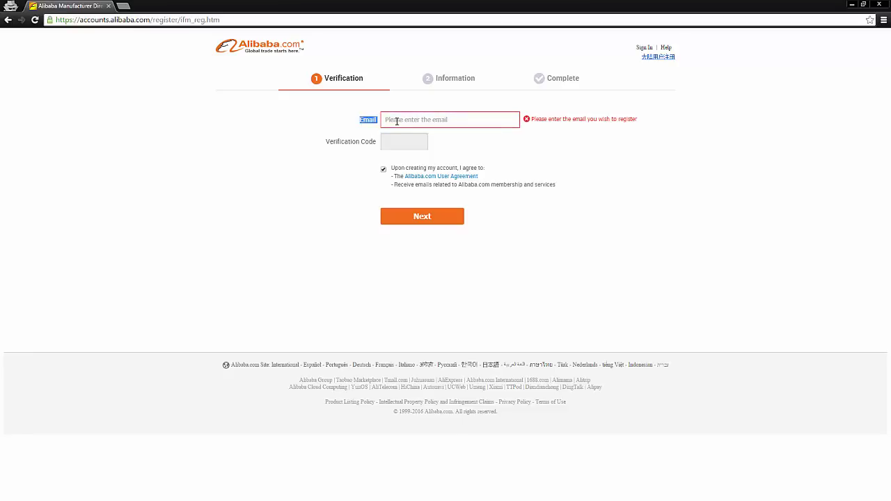
left_click(569, 126)
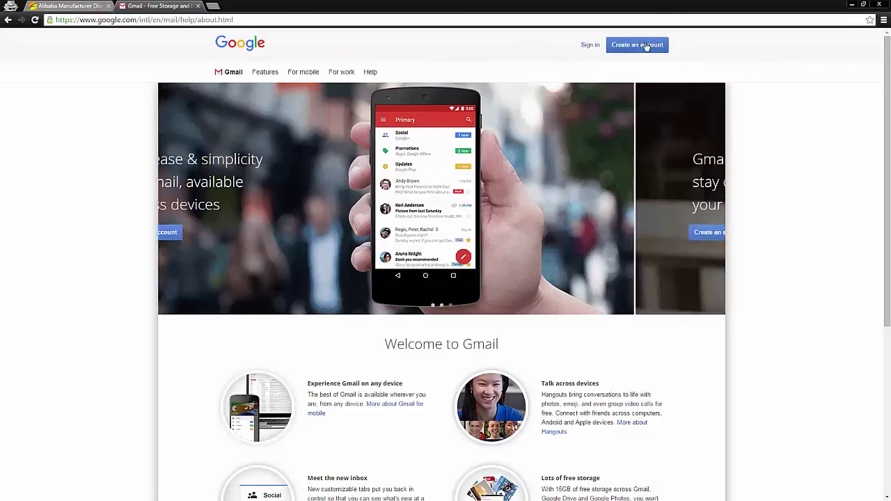
Begin a new Google account with first name, last name, username and password
left_click(639, 45)
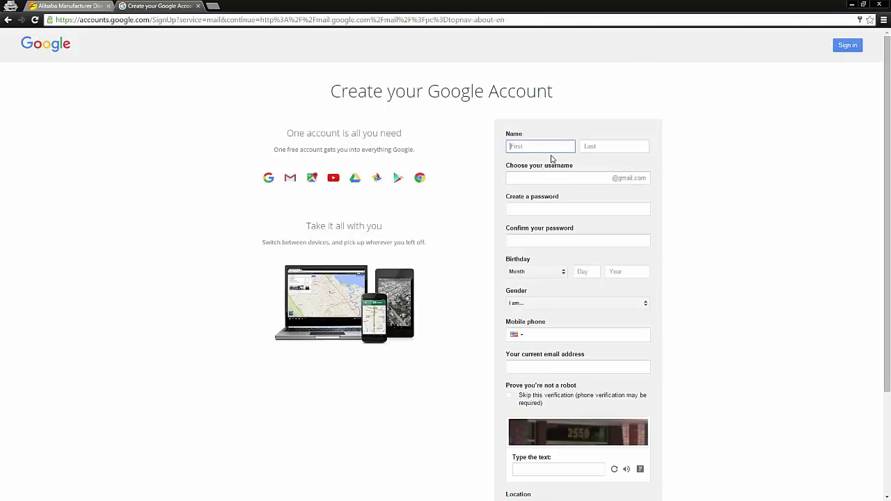
key("Tab")
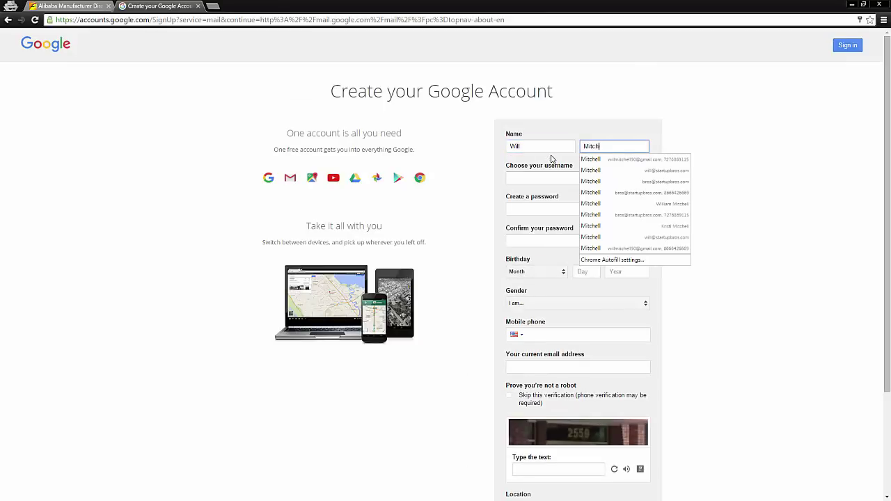
key("Tab")
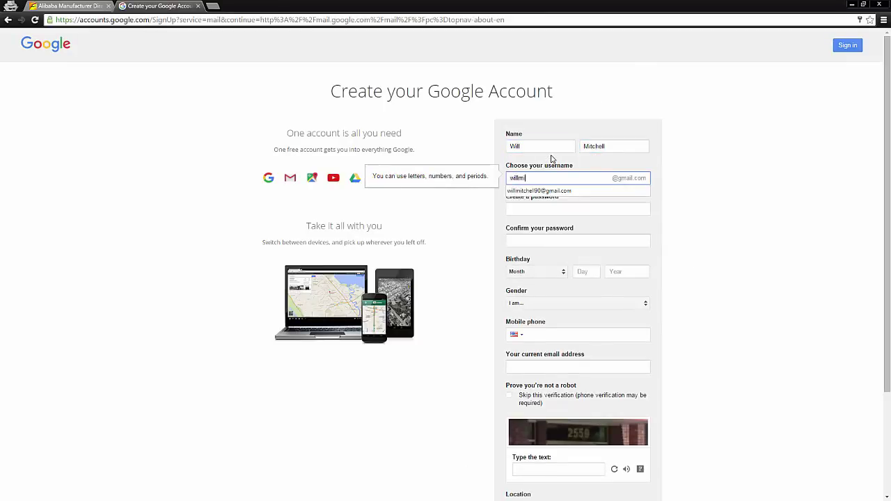
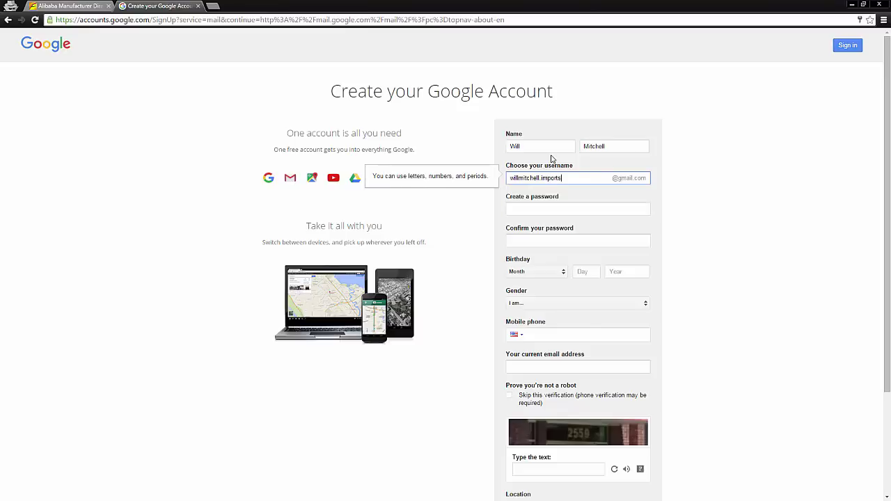
key("Tab")
type("••••••")
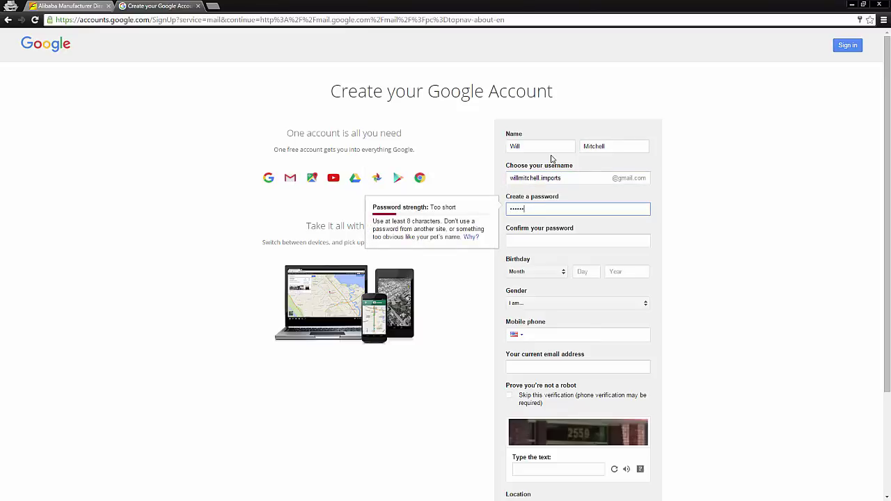
type("•••••")
key("Tab")
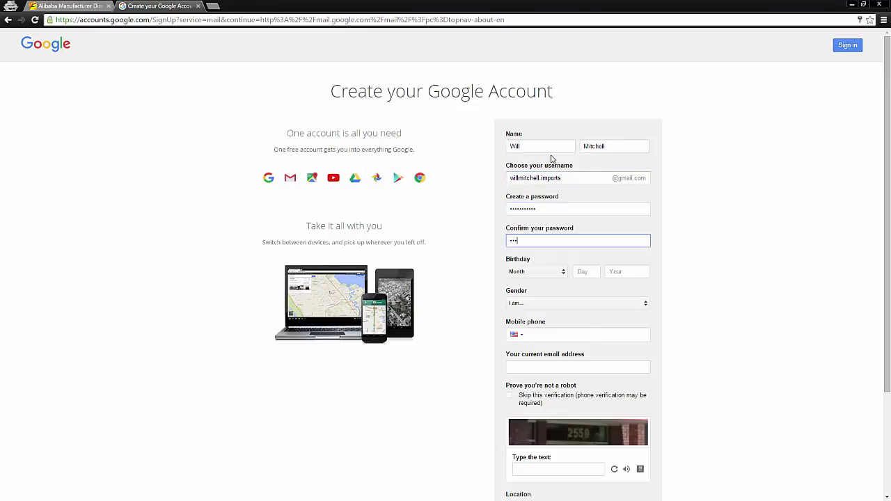
Set the birthday to May 12, 1990 and gender to Male
key("Tab")
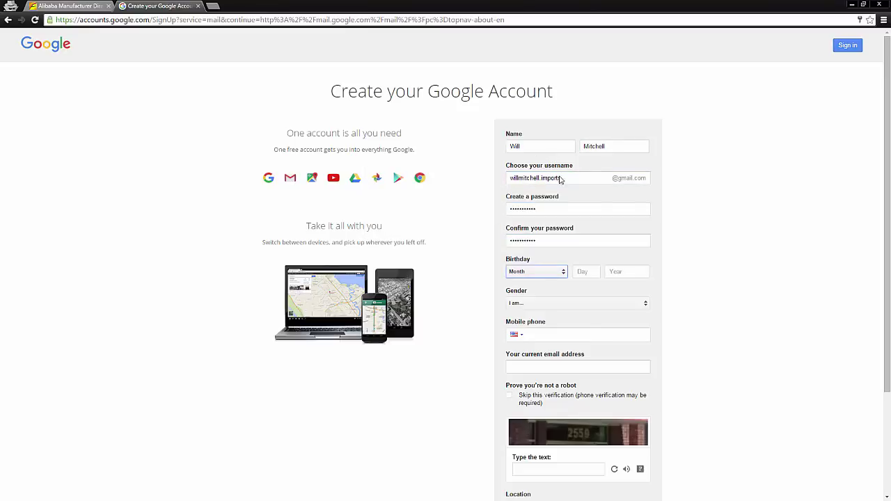
left_click(536, 275)
left_click(534, 318)
left_click(587, 274)
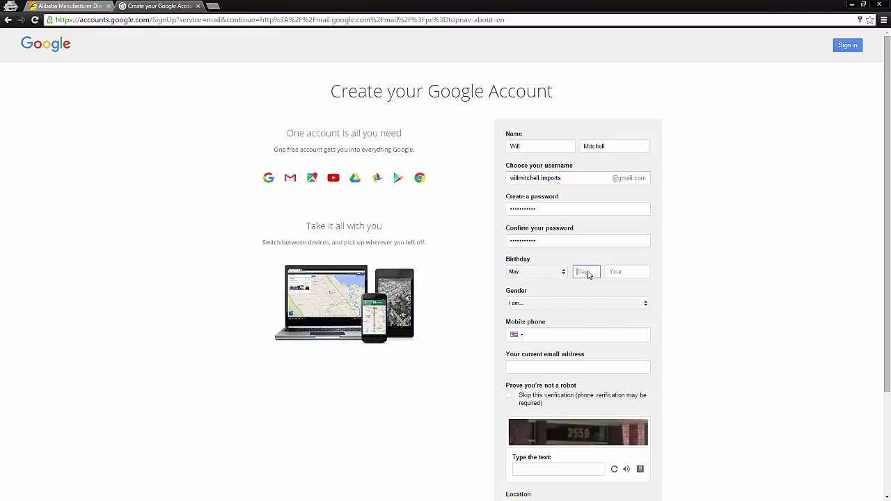
key("Tab")
type("1990")
key("Tab")
left_click(557, 303)
left_click(550, 315)
left_click(549, 336)
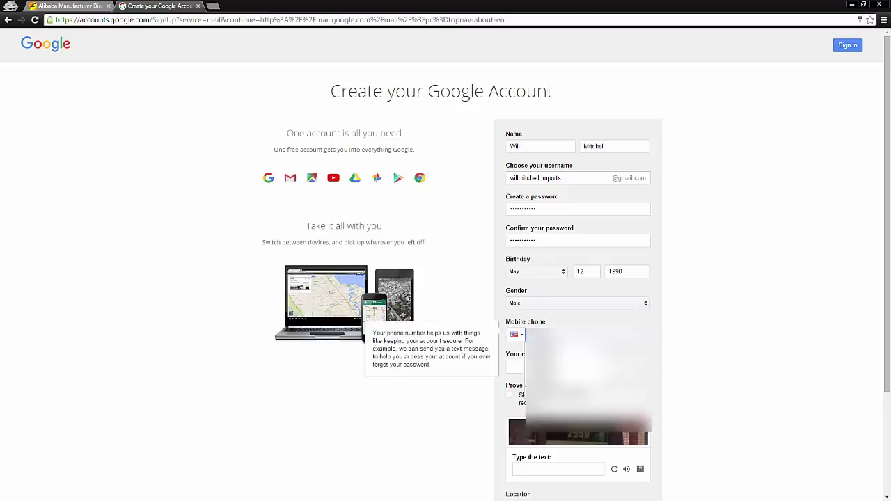
Fill the current email, skip phone verification, keep United States, accept terms, and submit
key("Tab")
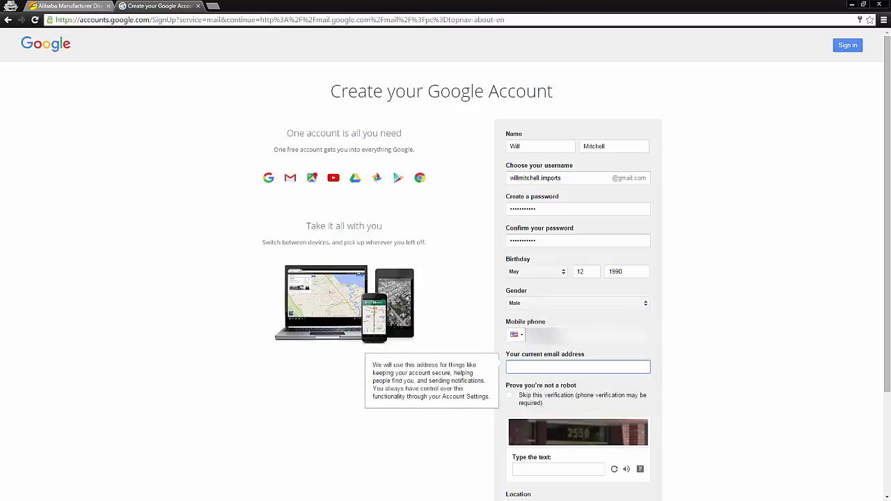
type("w")
key("Down")
key("Down")
key("Return")
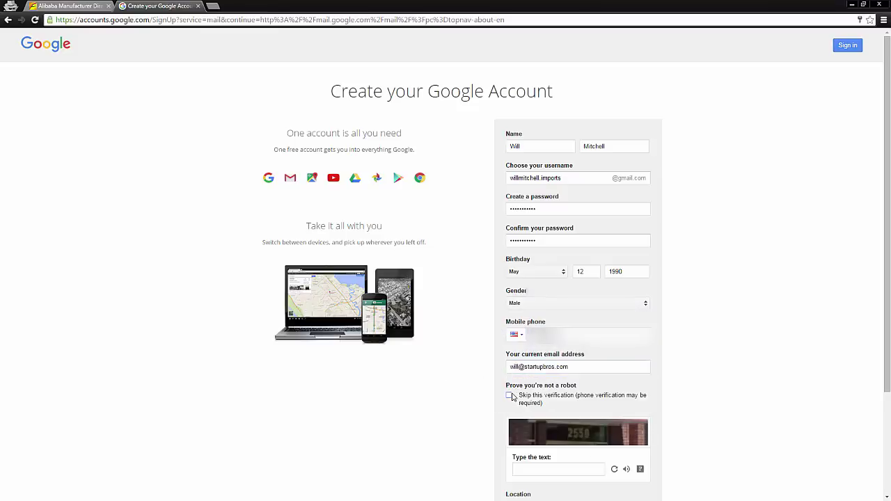
left_click(511, 397)
scroll(558, 394, "down", 1)
left_click(557, 386)
left_click(522, 388)
left_click(509, 408)
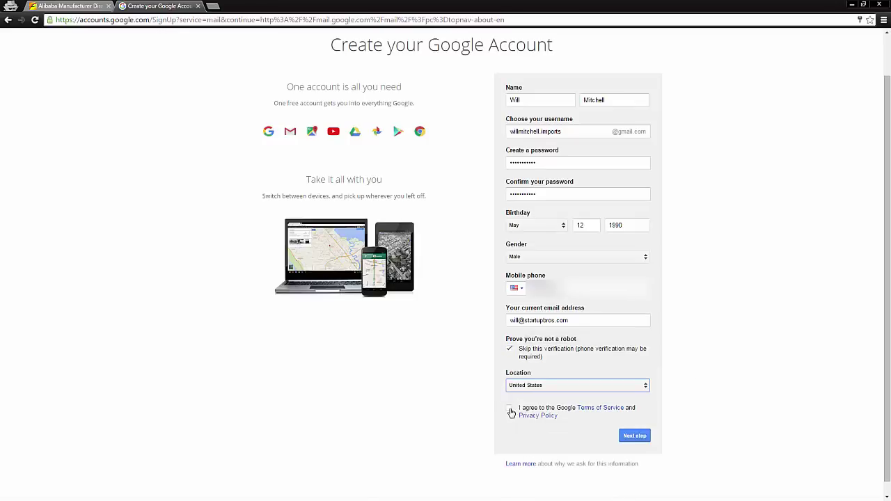
left_click(641, 434)
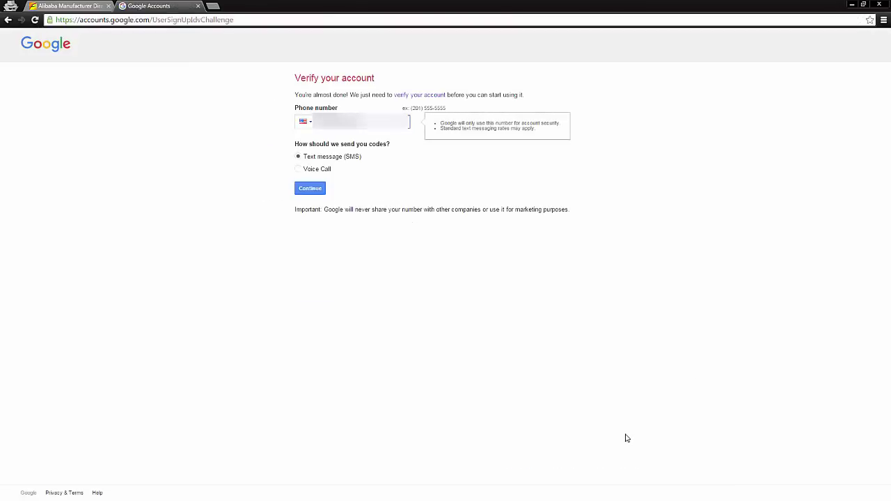
Receive the verification code by text message and enter it
left_click(320, 191)
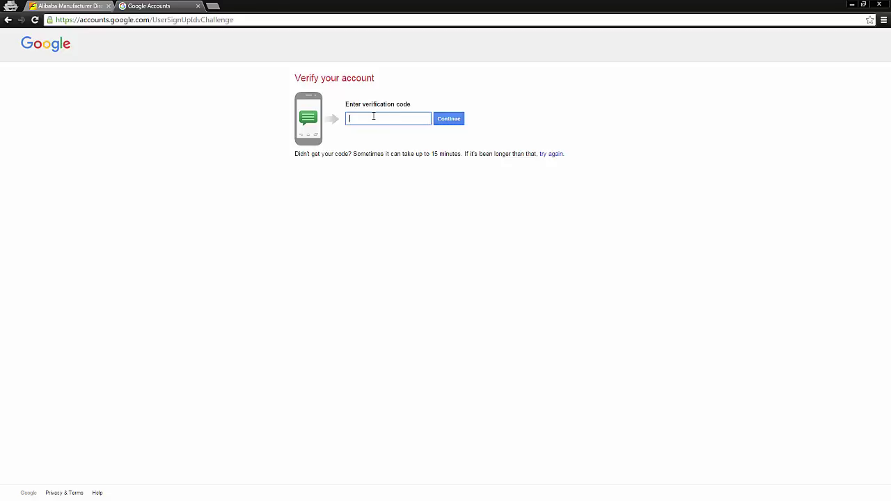
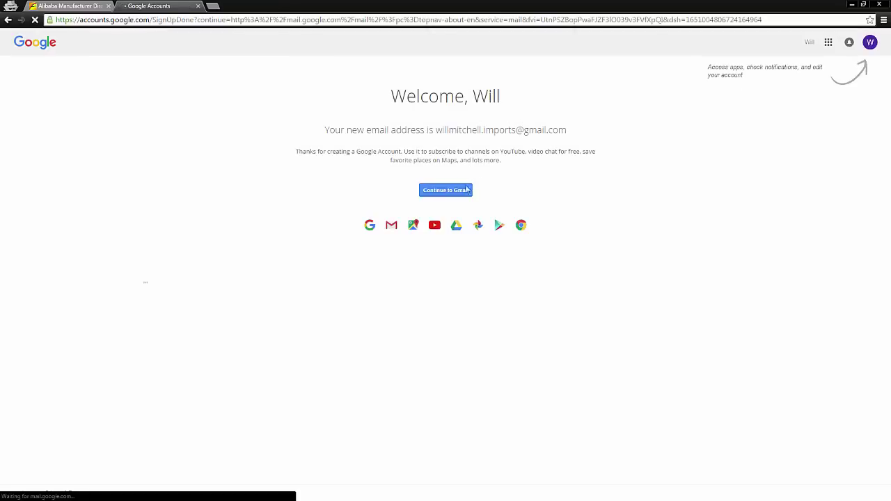
Continue to the Gmail inbox, then enter the new Gmail address in Alibaba's Email field
left_click(461, 194)
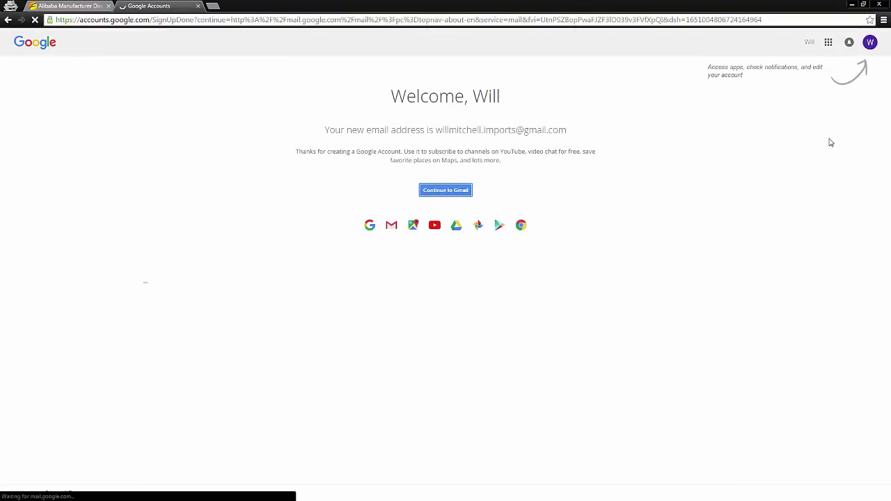
left_click(78, 6)
left_click(467, 118)
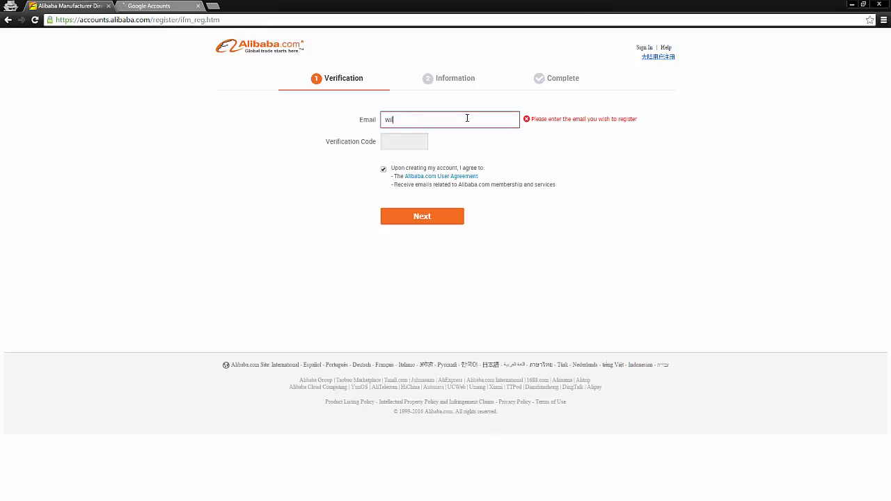
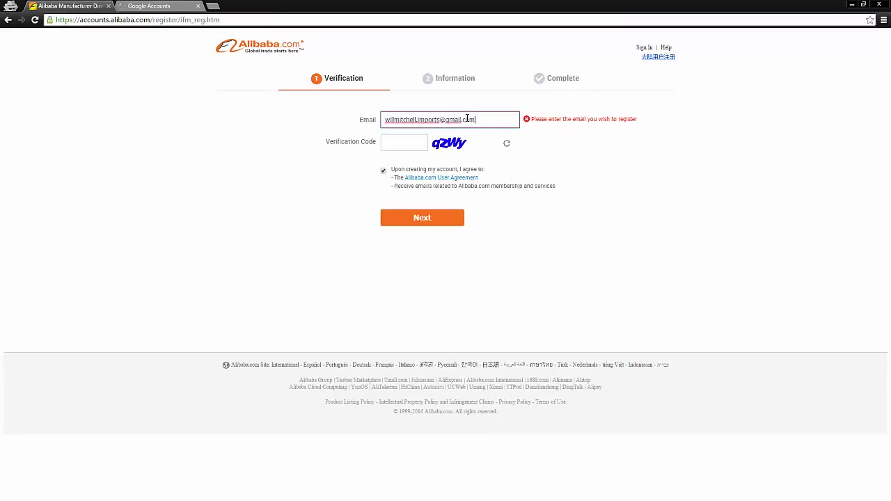
Enter the captcha verification code and submit the Alibaba registration
key("Tab")
type("qz")
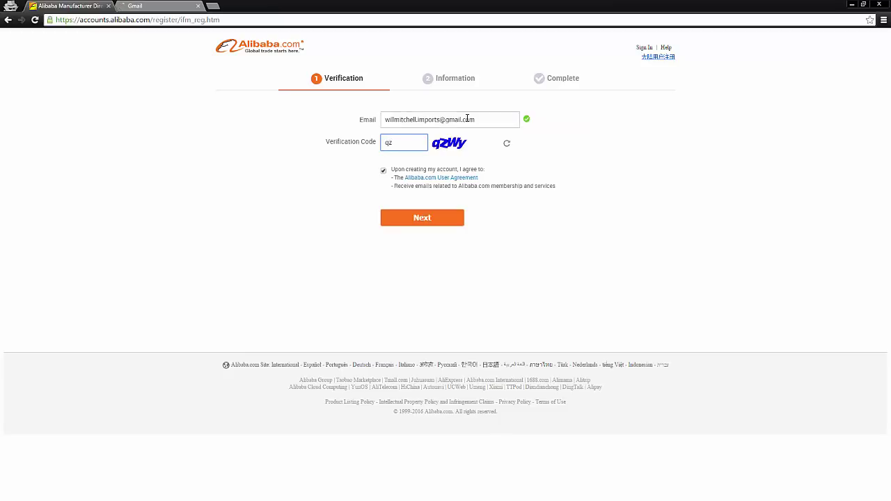
type("Wy")
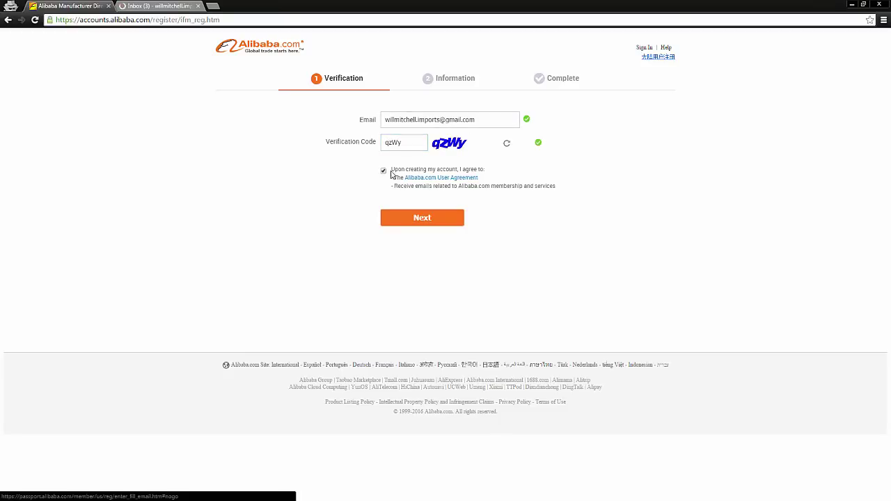
left_click_drag(392, 170, 471, 186)
left_click(460, 217)
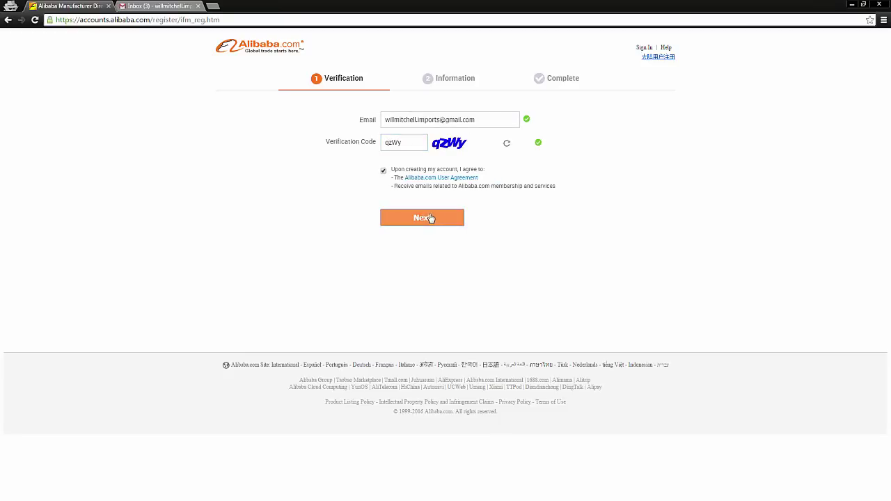
left_click(431, 218)
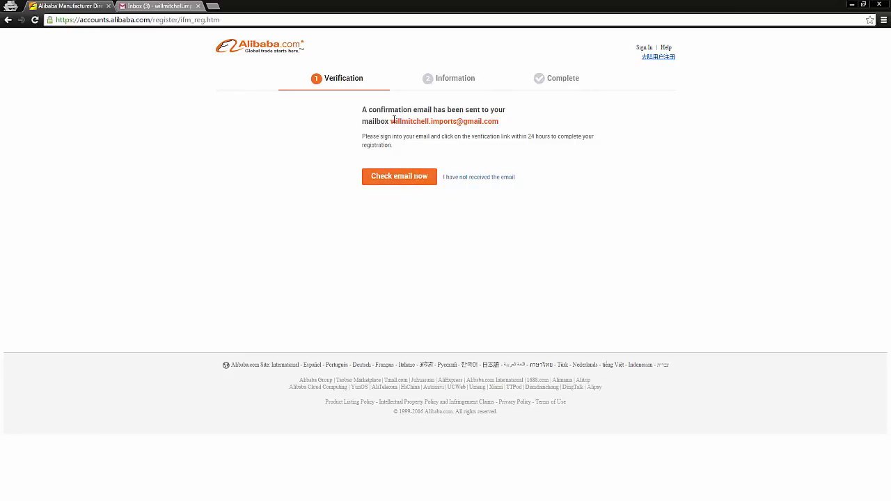
Open Alibaba's verification email in the Gmail inbox and confirm the email address
left_click(163, 5)
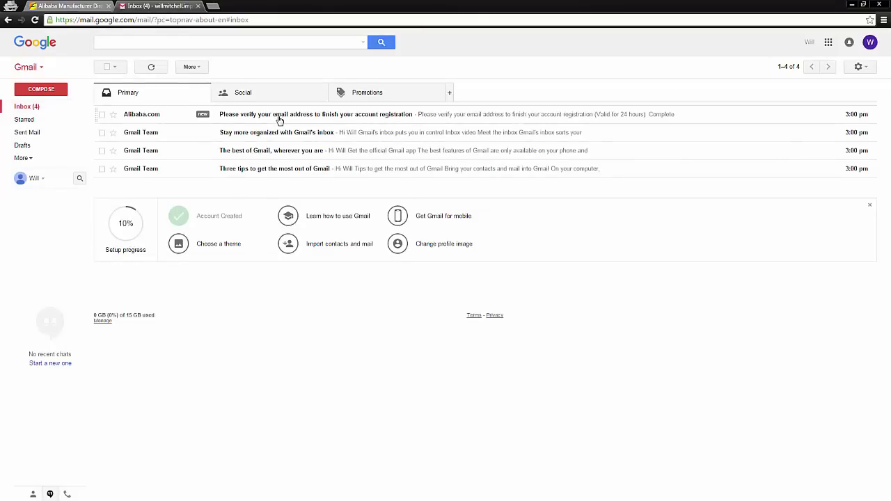
left_click(279, 121)
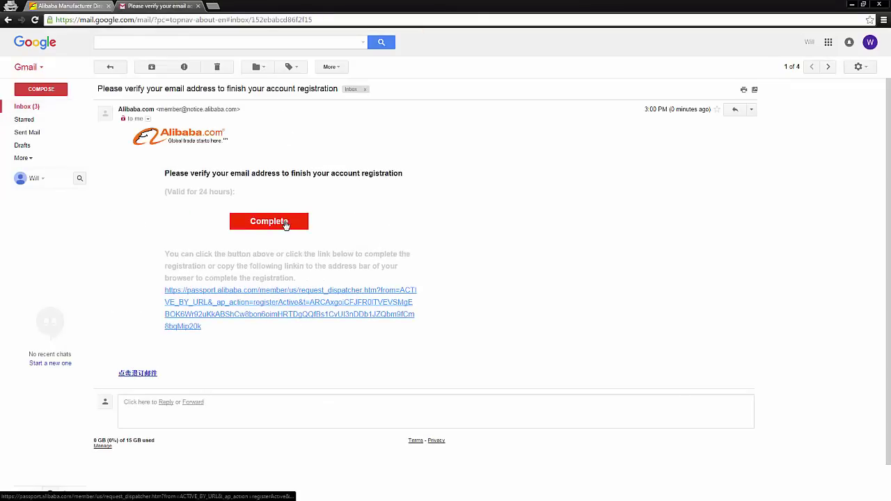
left_click(285, 224)
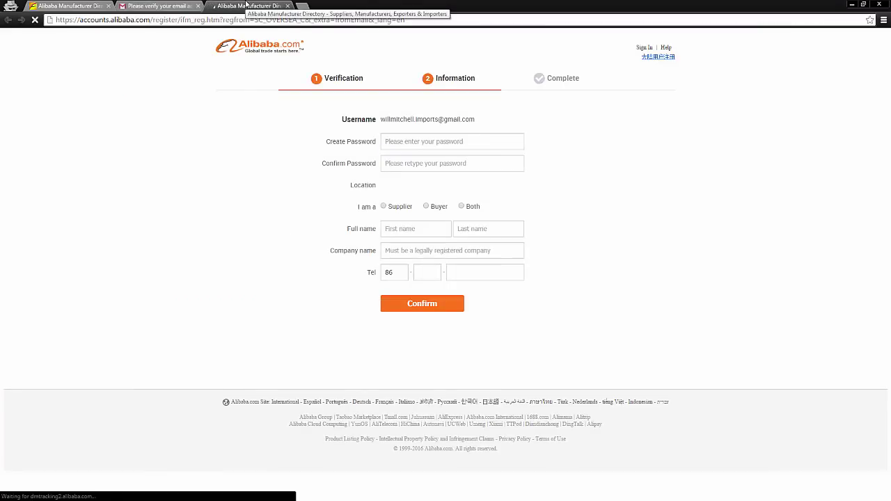
left_click(174, 6)
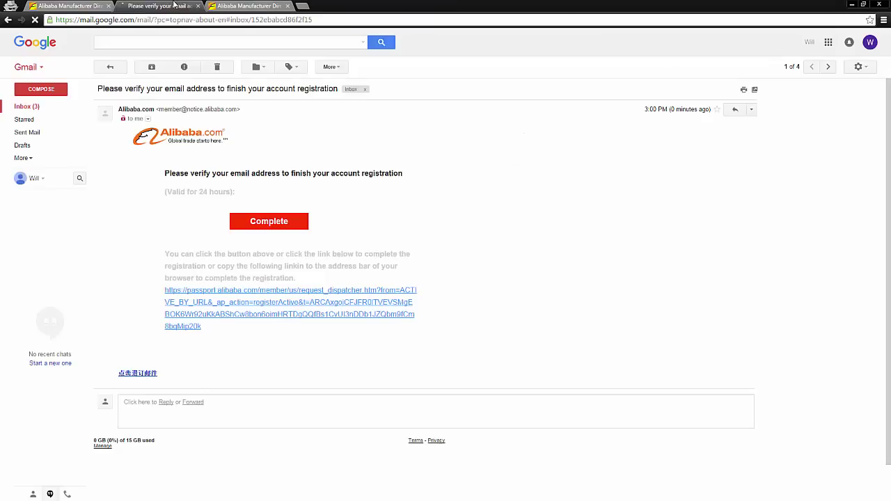
Create the Alibaba account password and confirm it
left_click(277, 226)
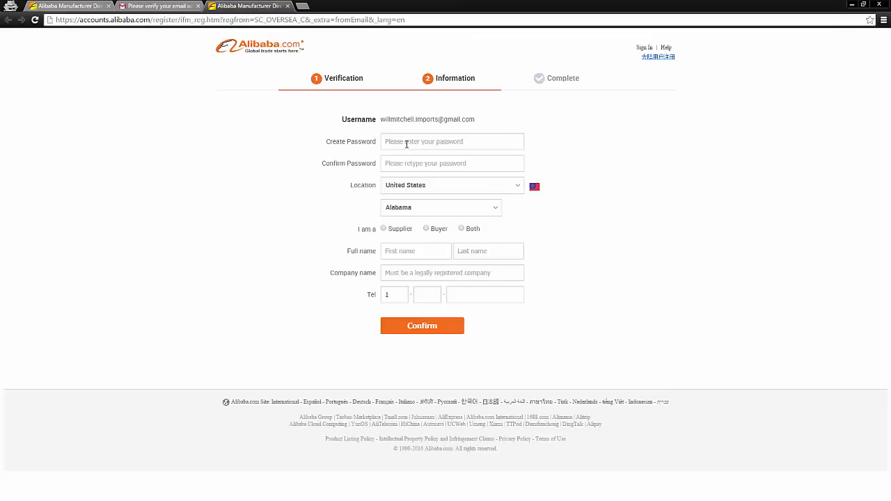
left_click(440, 140)
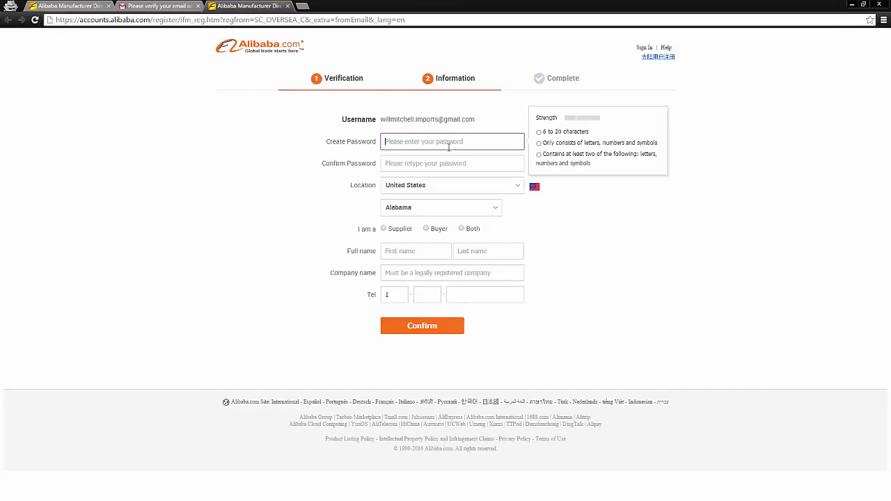
type("************")
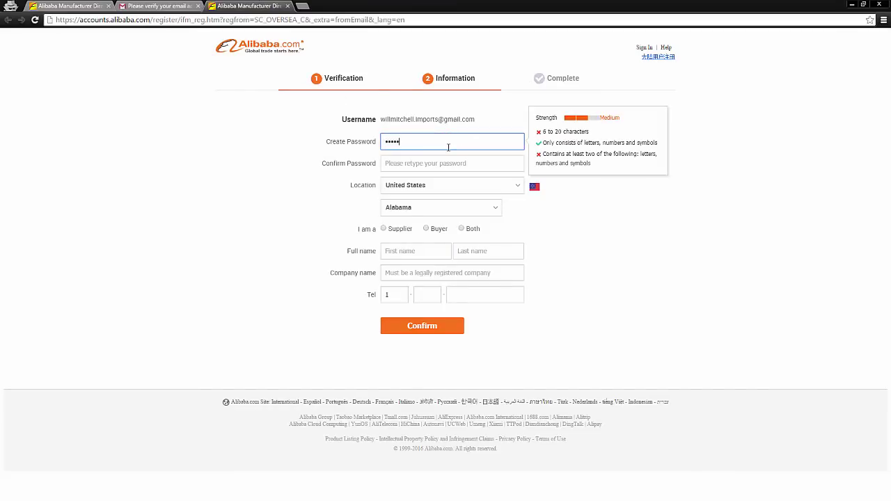
key("Tab")
type("************")
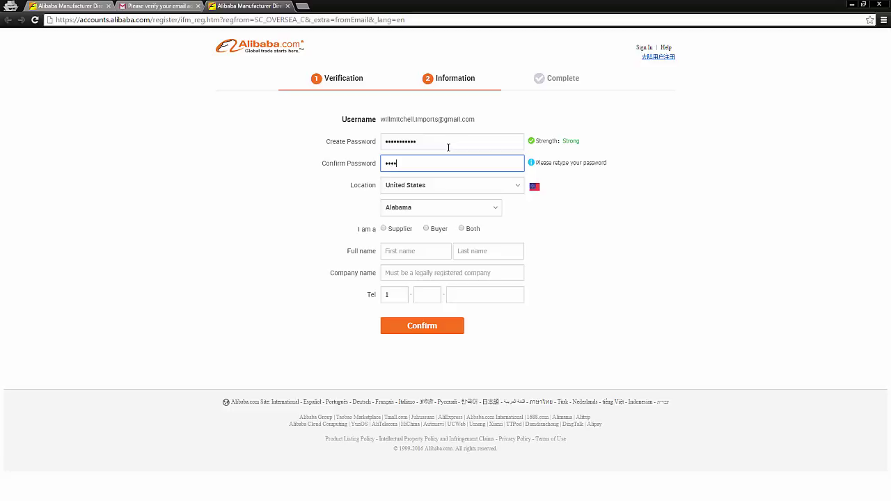
Choose Florida as the state and Buyer as the account type
left_click(439, 209)
scroll(428, 267, "down", 1)
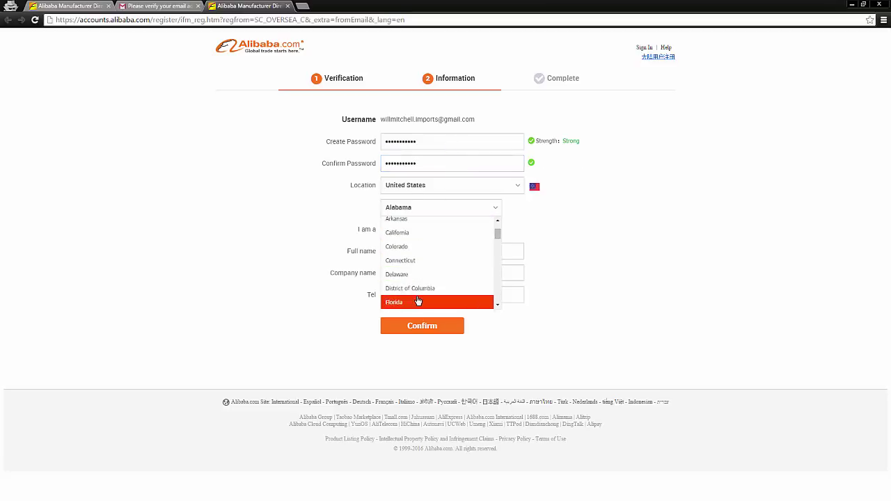
left_click(420, 301)
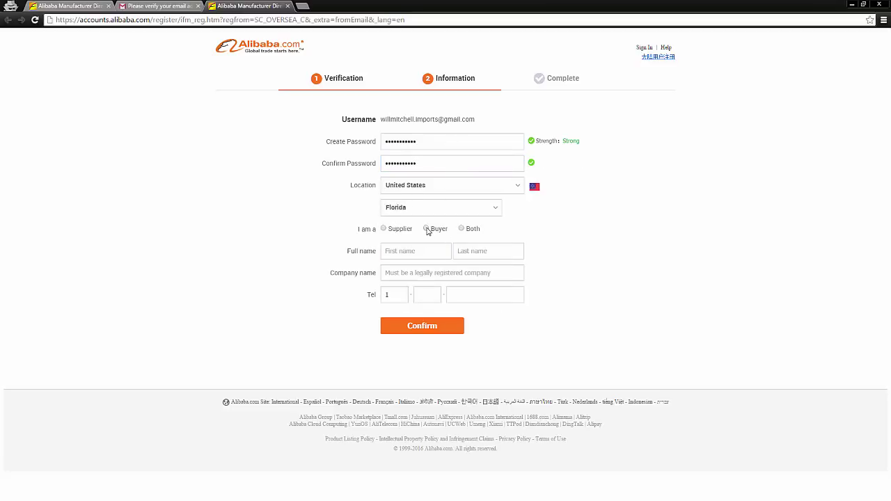
left_click_drag(486, 235, 519, 220)
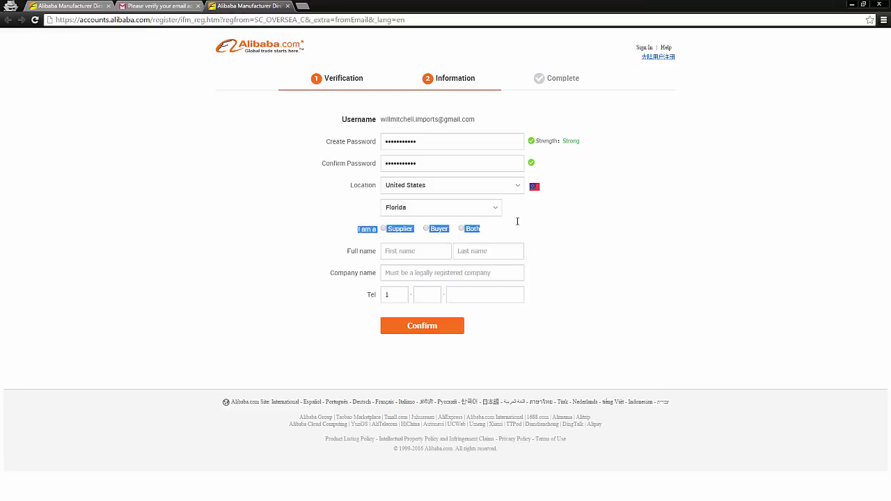
left_click(454, 246)
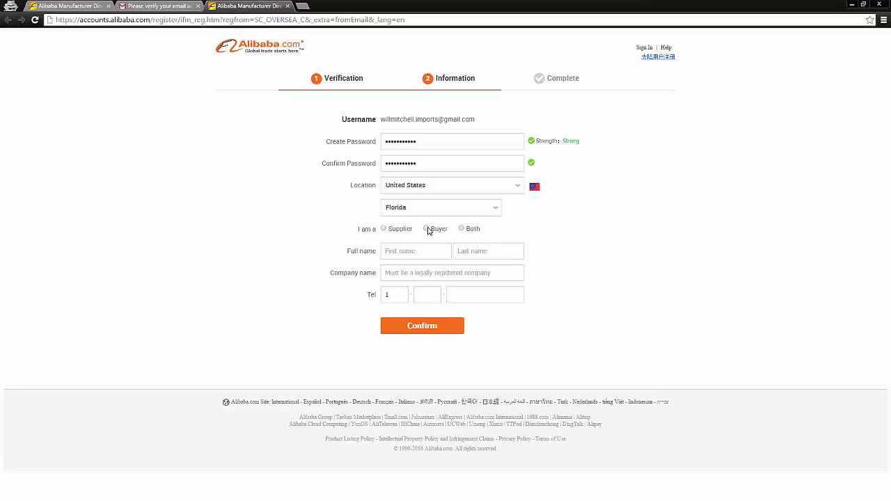
left_click(426, 229)
Enter the buyer's first and last name
left_click(427, 252)
key("Tab")
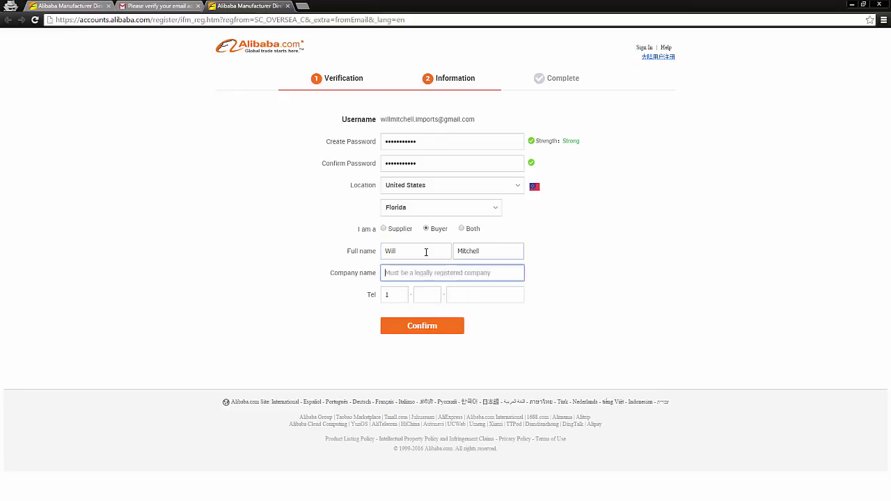
key("Tab")
Enter the company name in the Company name field
left_click(468, 276)
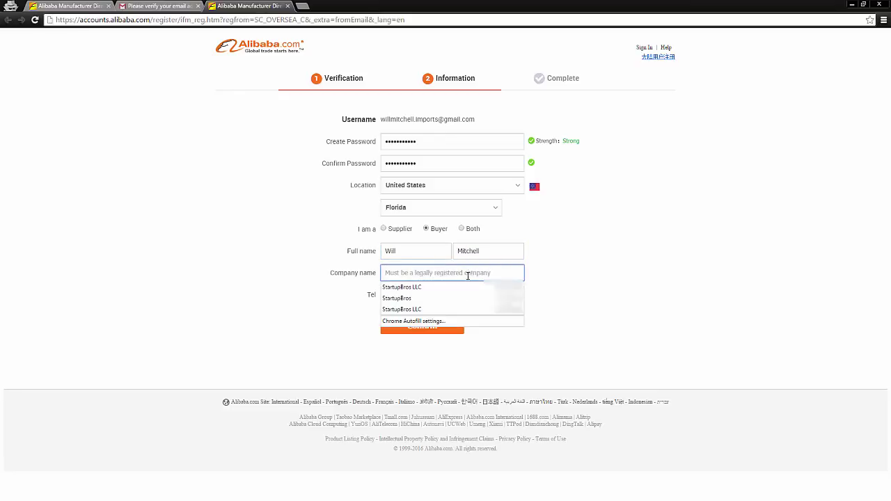
left_click(551, 278)
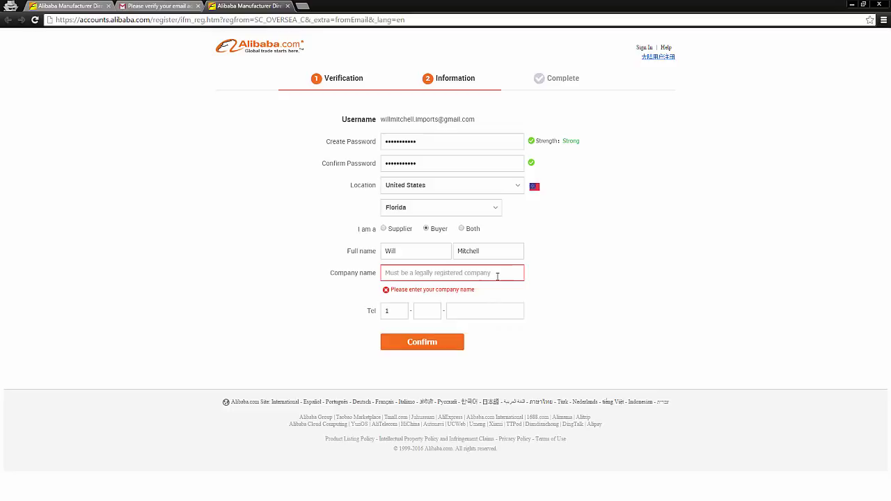
left_click(497, 277)
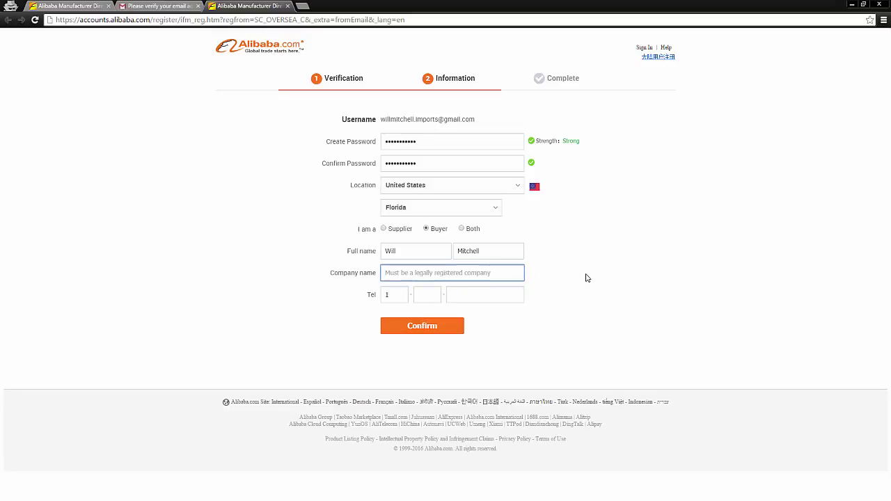
type("Mitchell ")
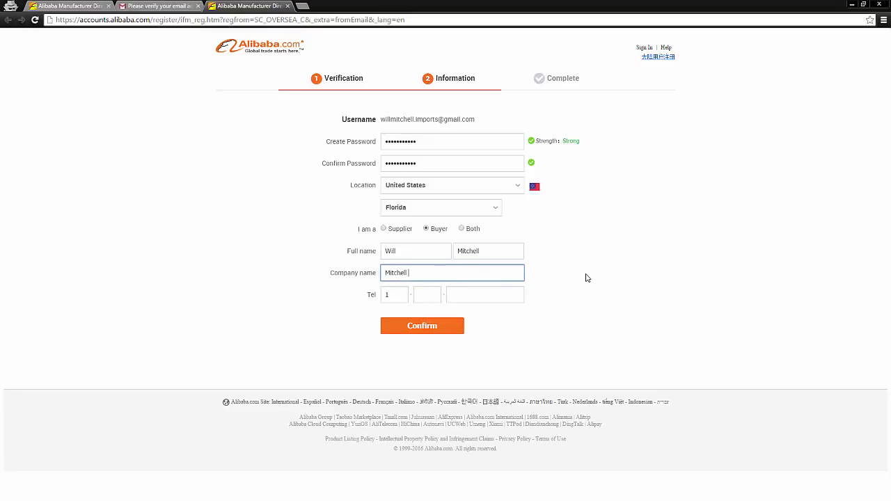
type("Importing")
key("Tab")
key("Tab")
key("shift+Tab")
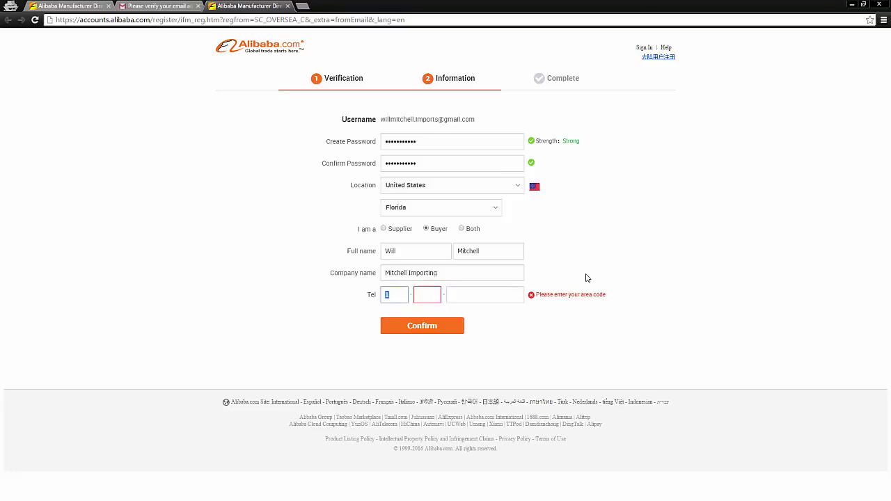
key("shift+Tab")
key("End")
type("::")
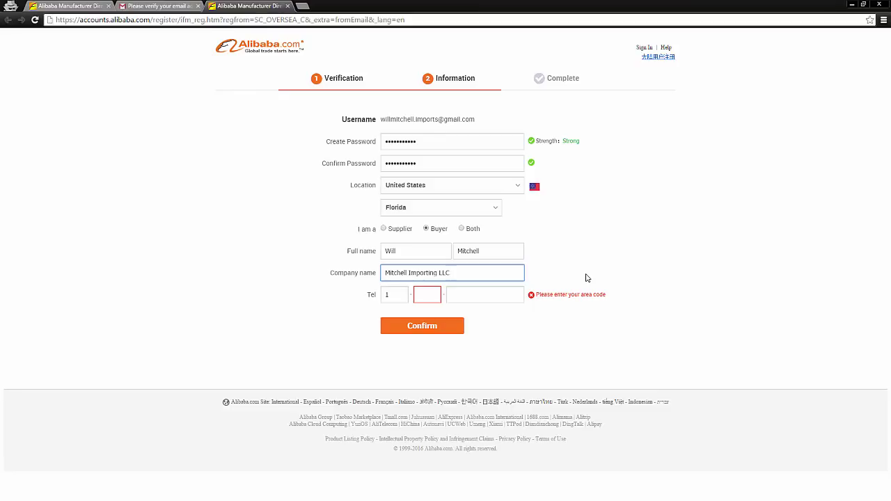
Enter the Tel area code, then search 'google voice' in a new tab
key("Tab")
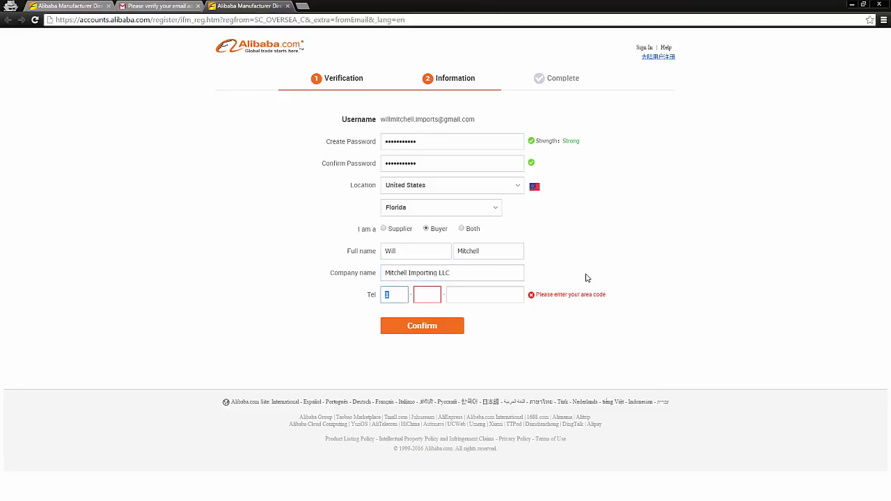
key("Tab")
type("727")
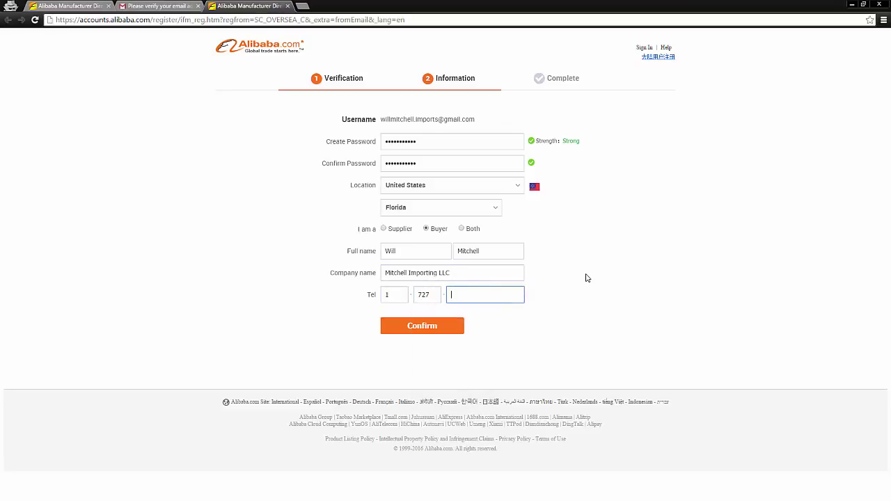
key("shift+Tab")
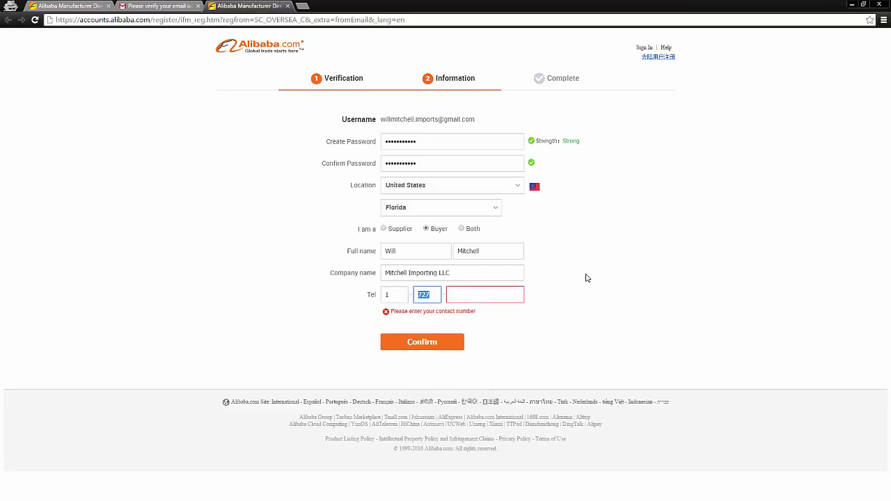
left_click(307, 7)
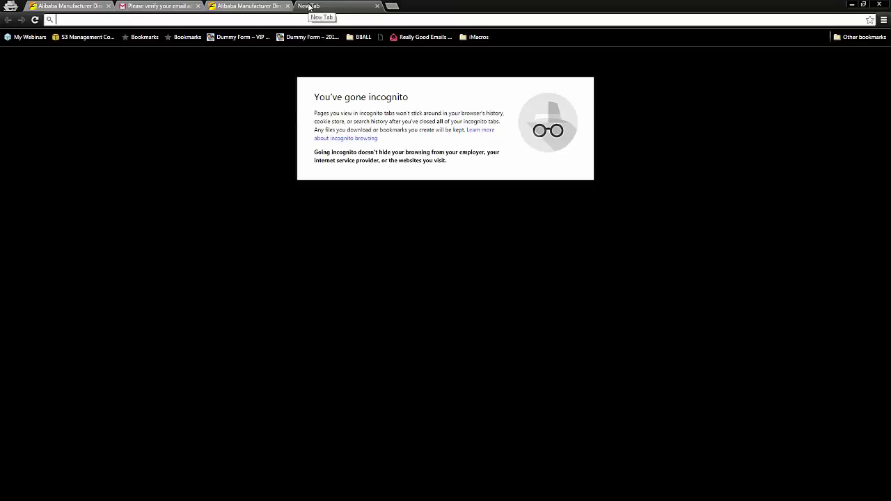
type("google voice")
key("Return")
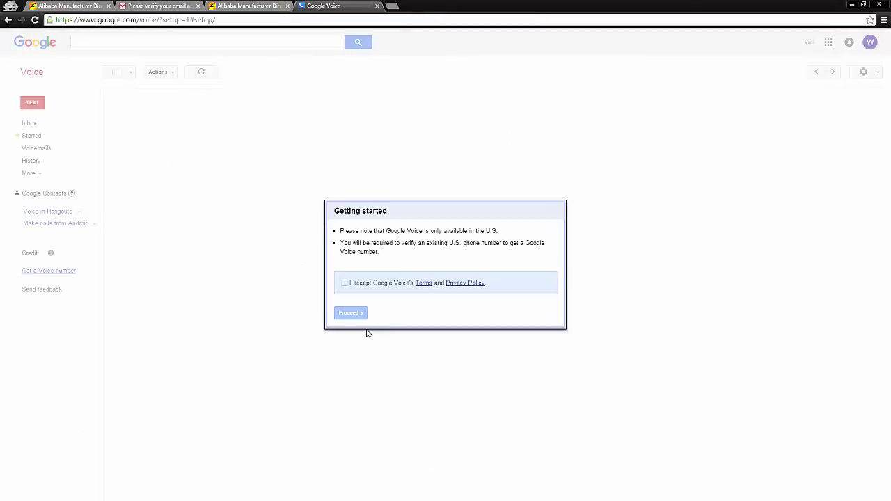
Close Google Voice, replace the area code, add the contact number, and confirm registration
left_click(377, 5)
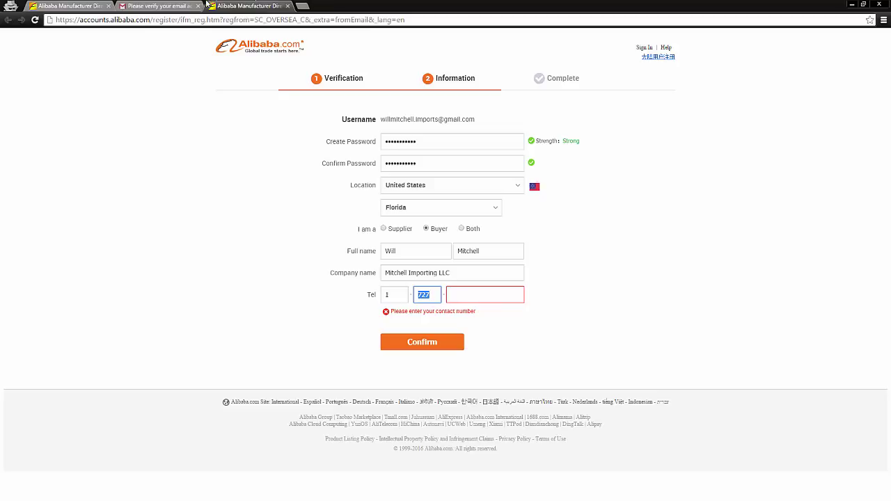
left_click(432, 294)
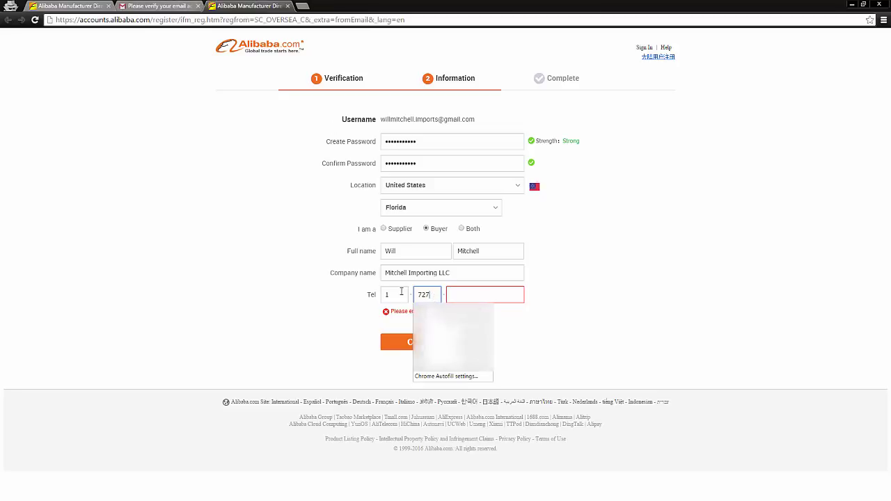
type("866")
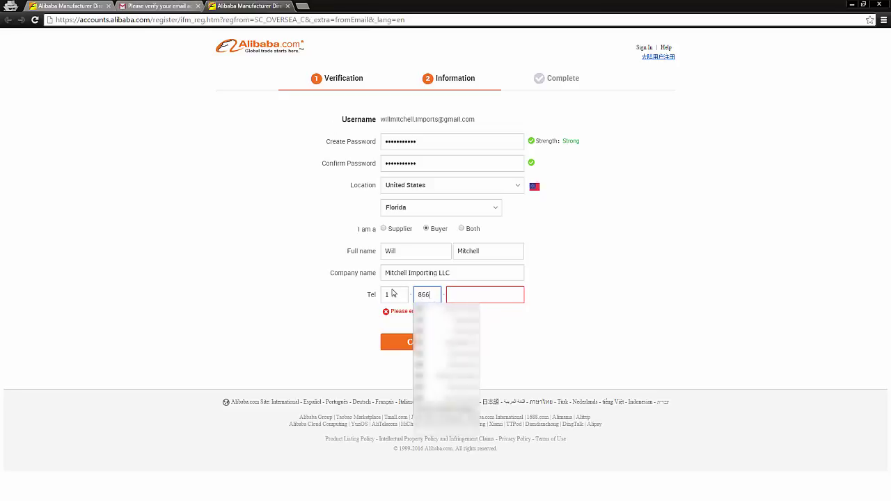
key("Tab")
type("64")
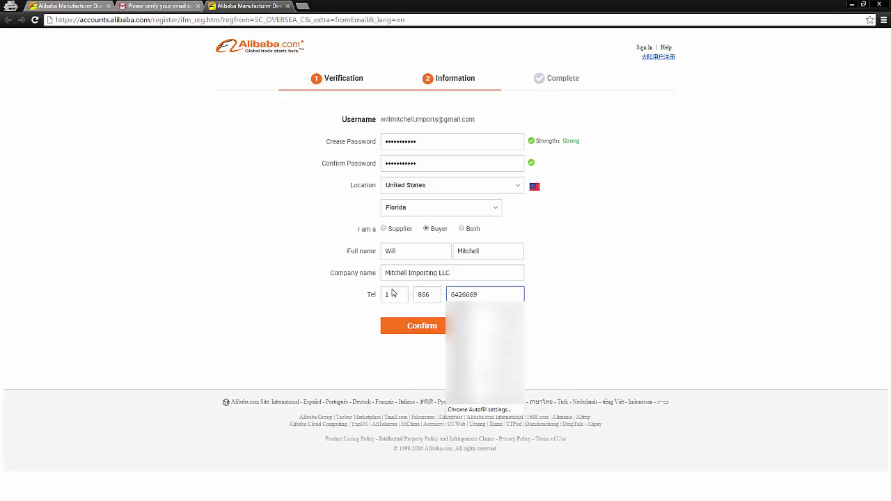
left_click(418, 333)
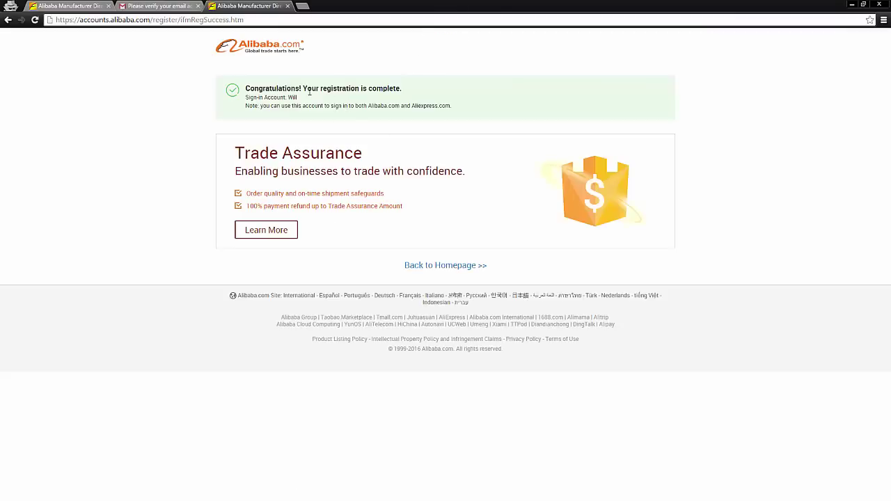
Go from the registration success page back to the Alibaba homepage
left_click_drag(243, 91, 429, 100)
left_click(433, 104)
left_click(451, 268)
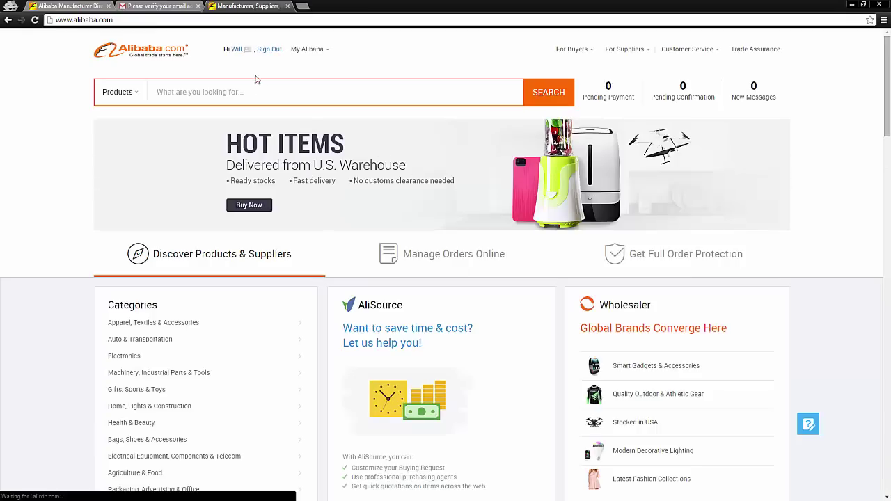